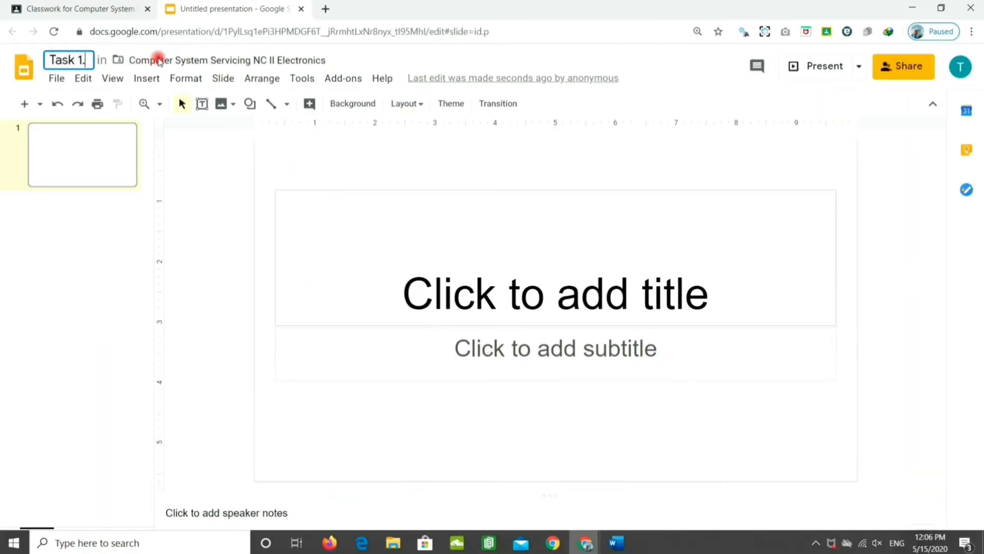
pyautogui.write('1-2 Presenta')
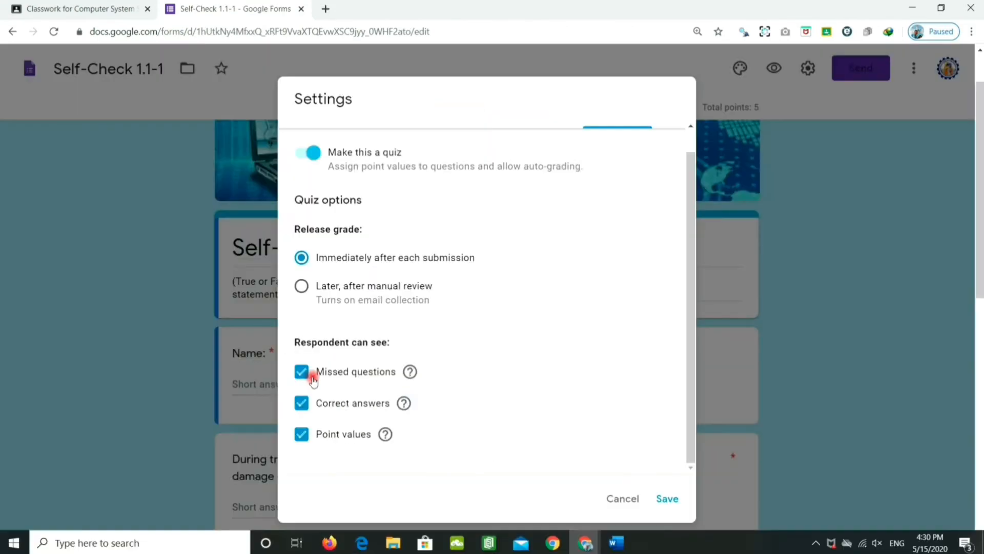
pyautogui.click(352, 405)
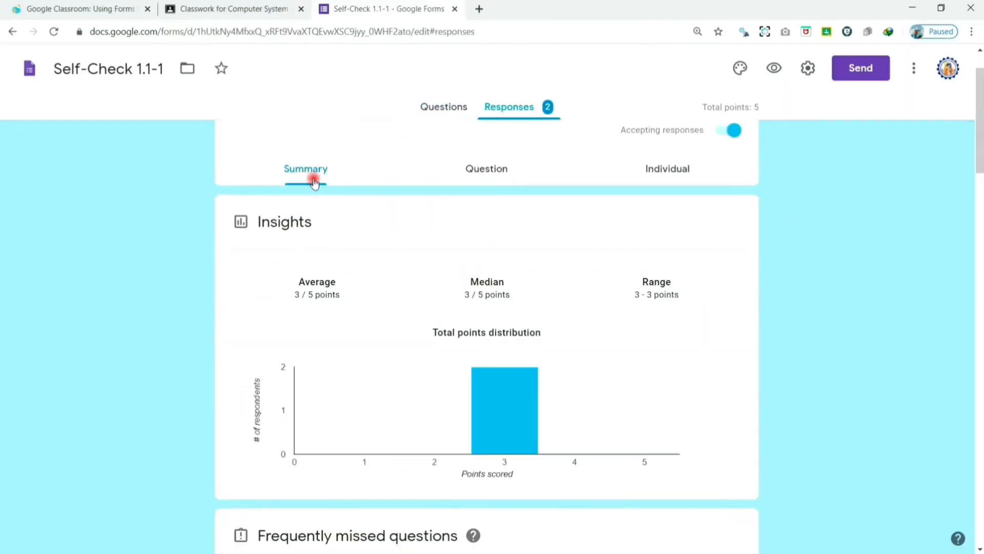
pyautogui.scroll(-6, 327, 180)
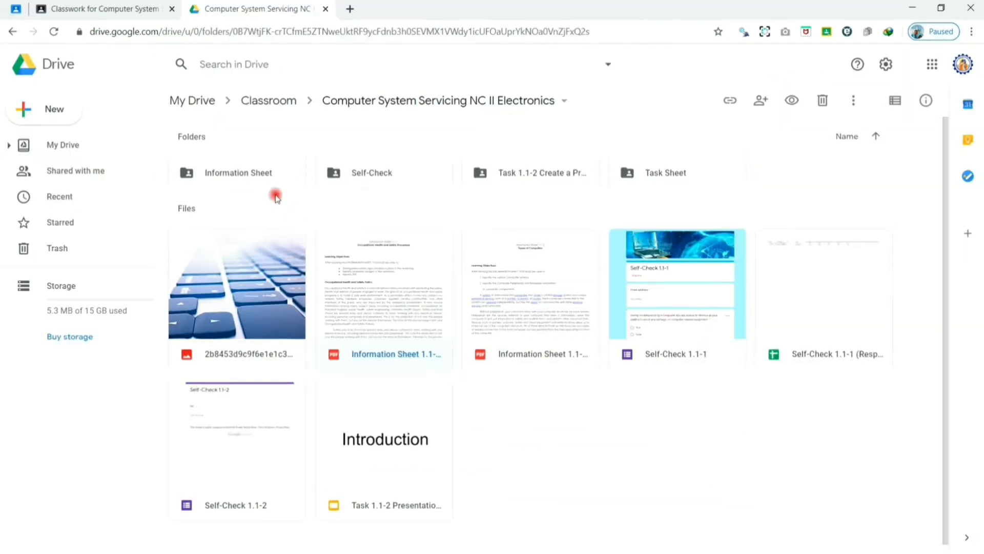
pyautogui.moveTo(275, 195); pyautogui.dragTo(254, 175)
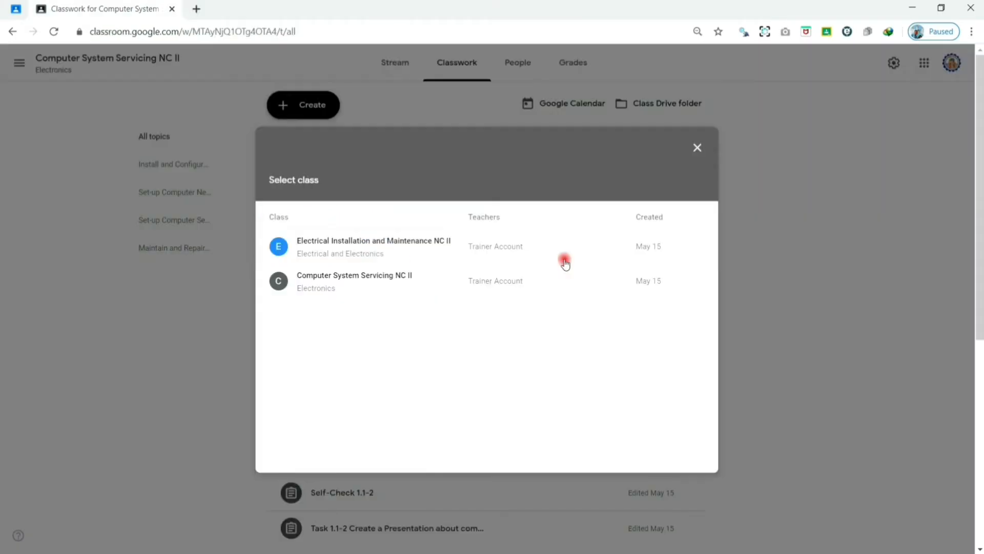
pyautogui.click(562, 280)
pyautogui.click(323, 458)
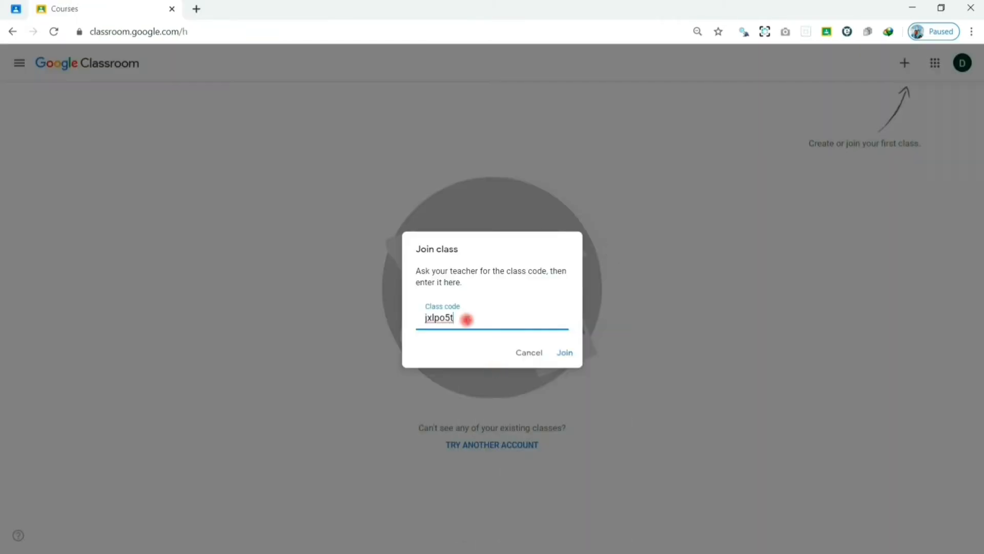
pyautogui.click(565, 352)
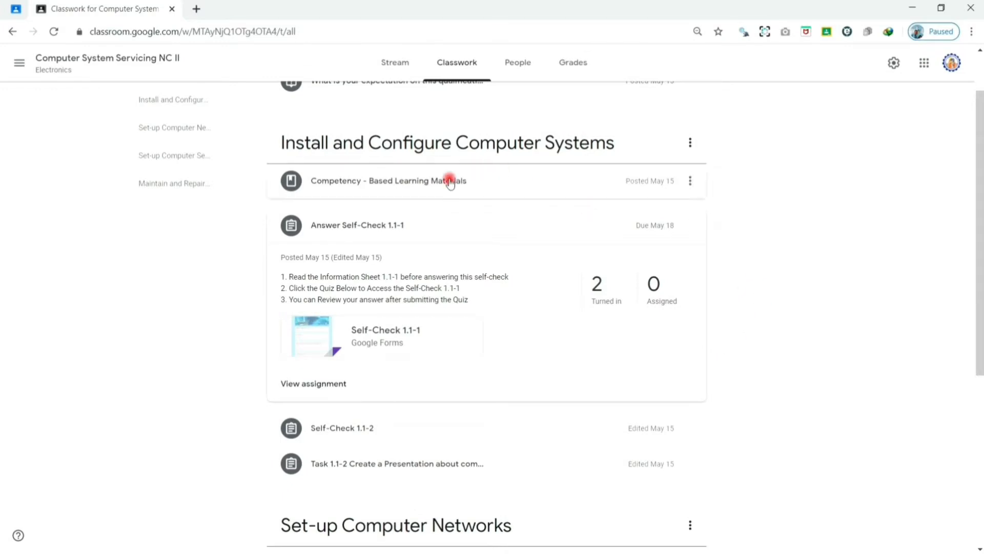
# Reuse the Competency - Based Learning Materials post from the Computer System Servicing NC II class, creating new copies of all attachments
pyautogui.scroll(1, 350, 122)
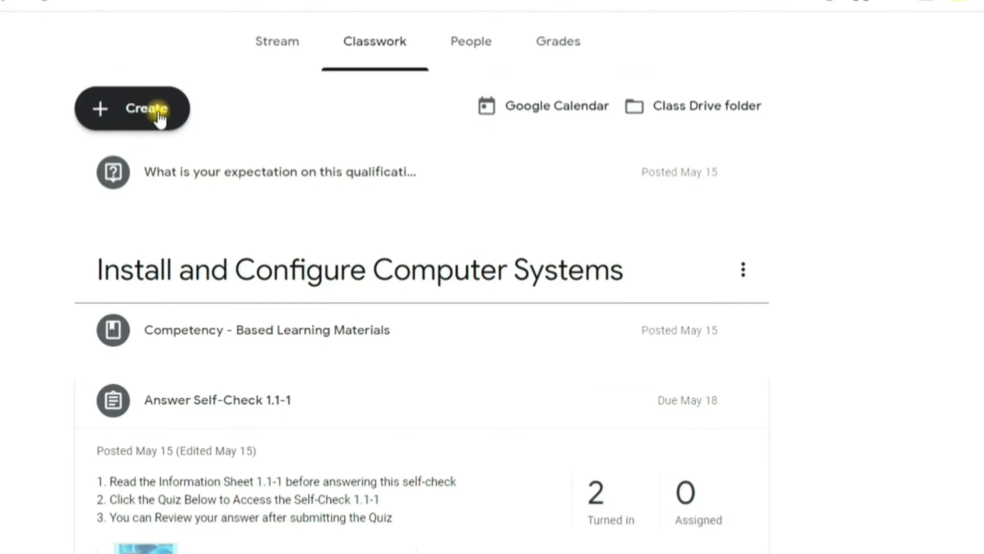
pyautogui.click(159, 114)
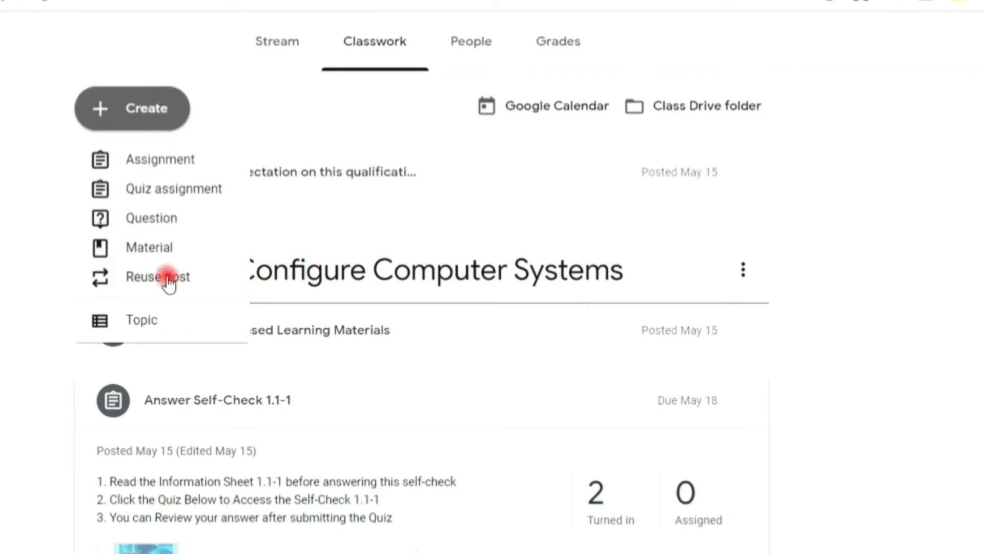
pyautogui.click(162, 279)
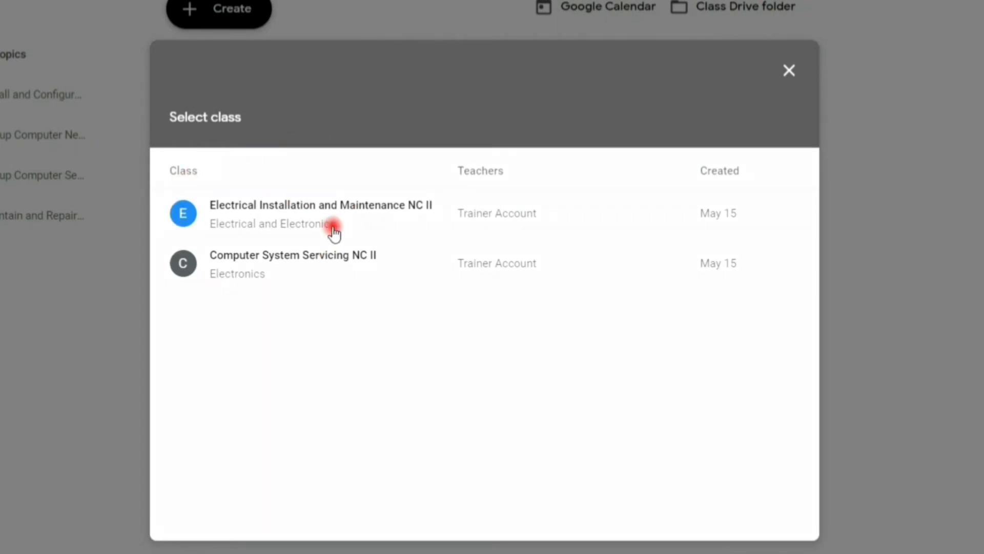
pyautogui.click(271, 269)
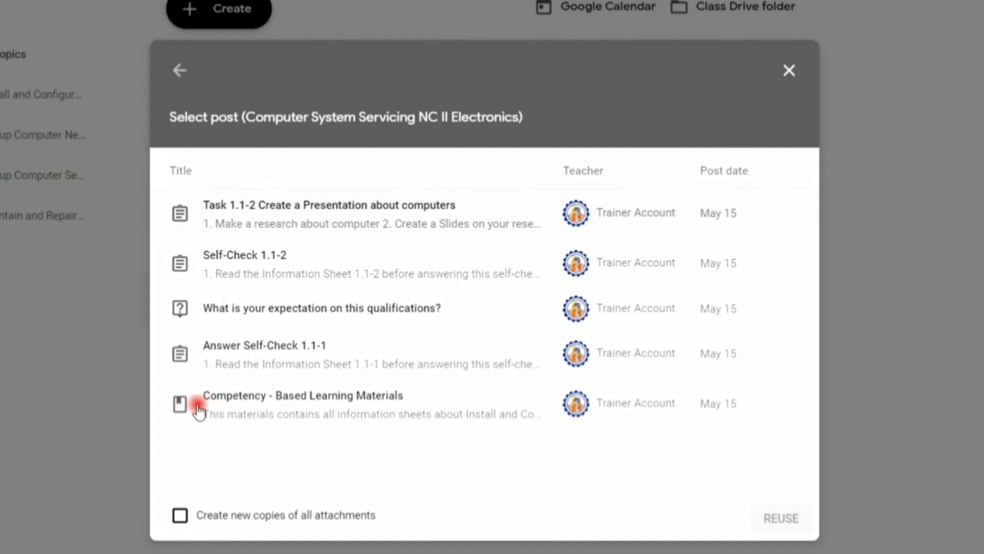
pyautogui.click(272, 416)
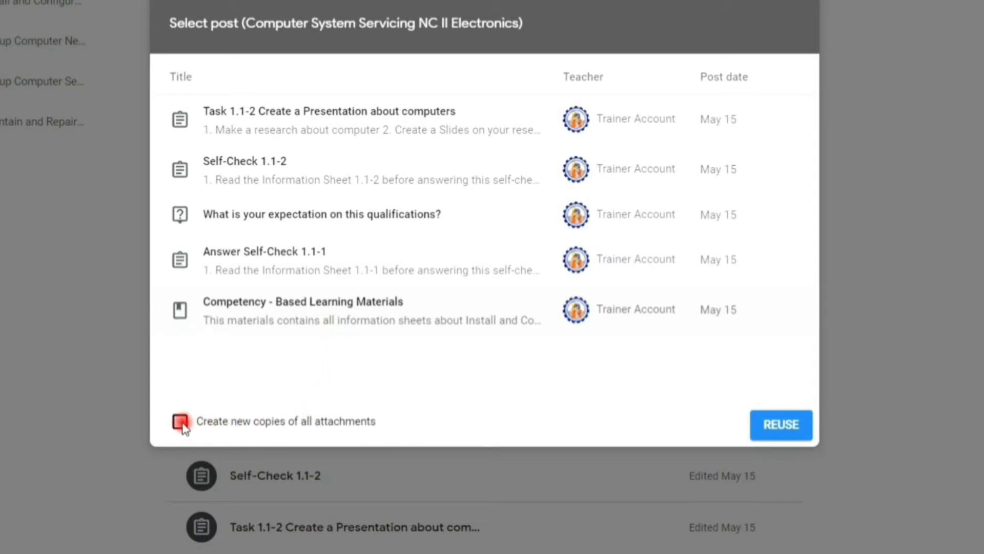
pyautogui.click(181, 421)
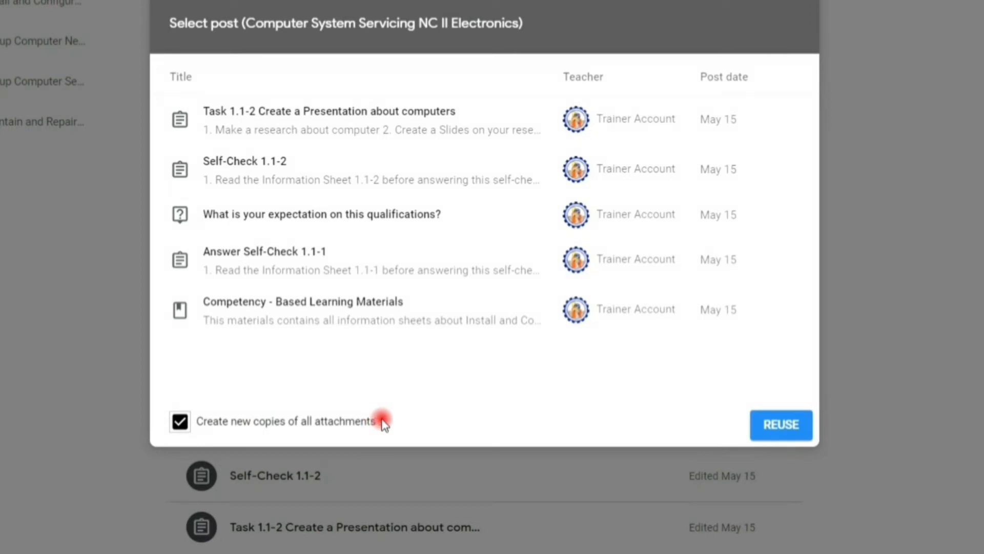
pyautogui.click(787, 440)
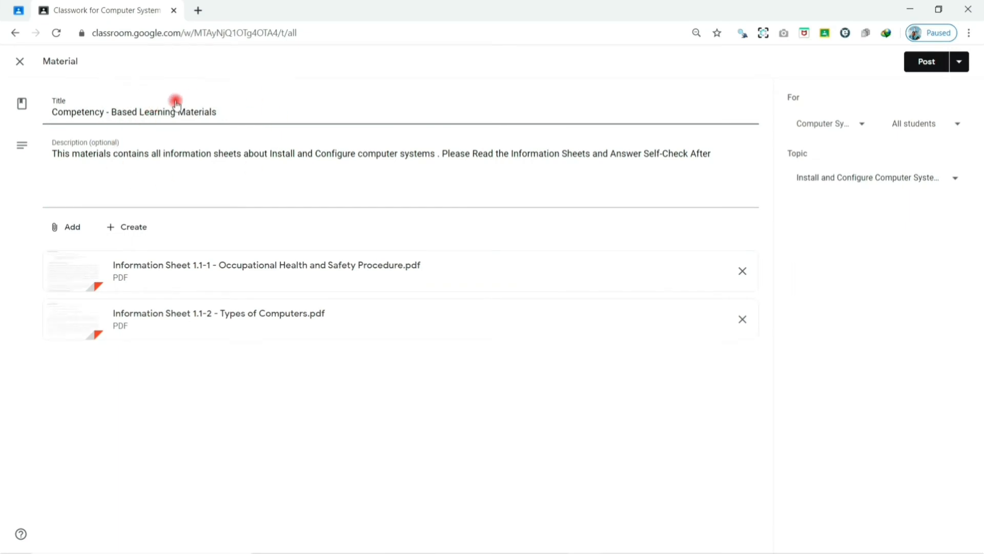
# Replace "Install and Configure computer systems" in the material's description with "Set-up Computer Networks"
pyautogui.click(398, 156)
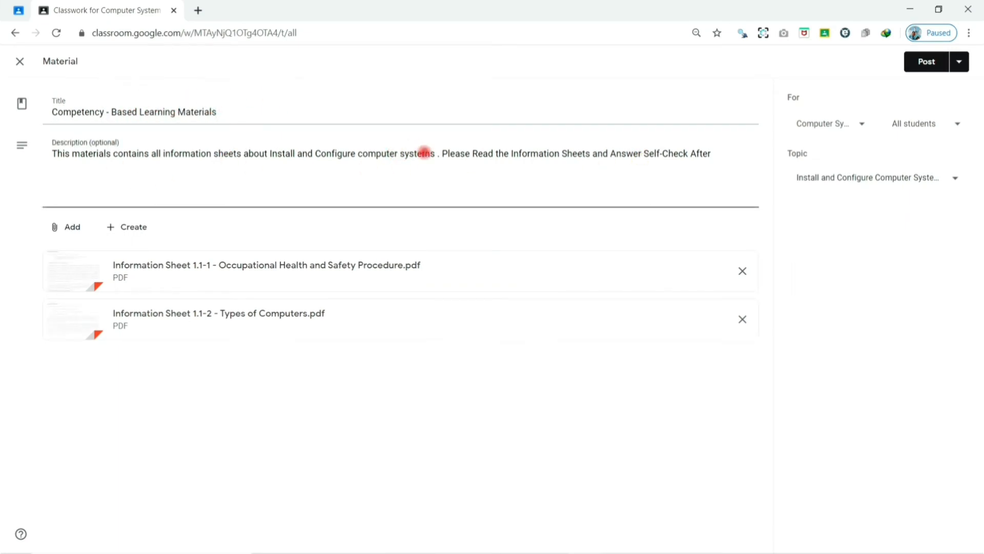
pyautogui.moveTo(435, 154); pyautogui.dragTo(274, 161)
pyautogui.write('Set-up Computer Netwr')
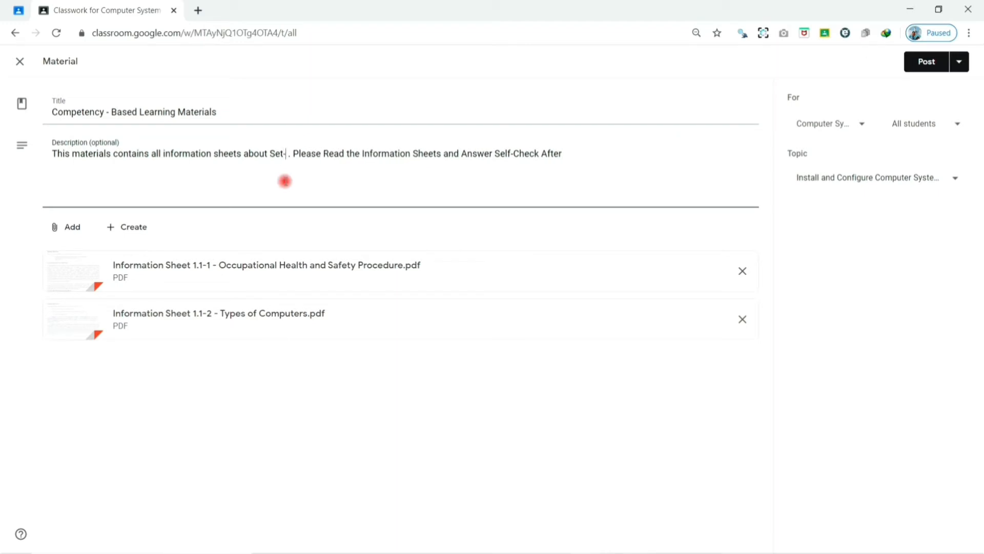
pyautogui.press('BackSpace')
pyautogui.write('orks')
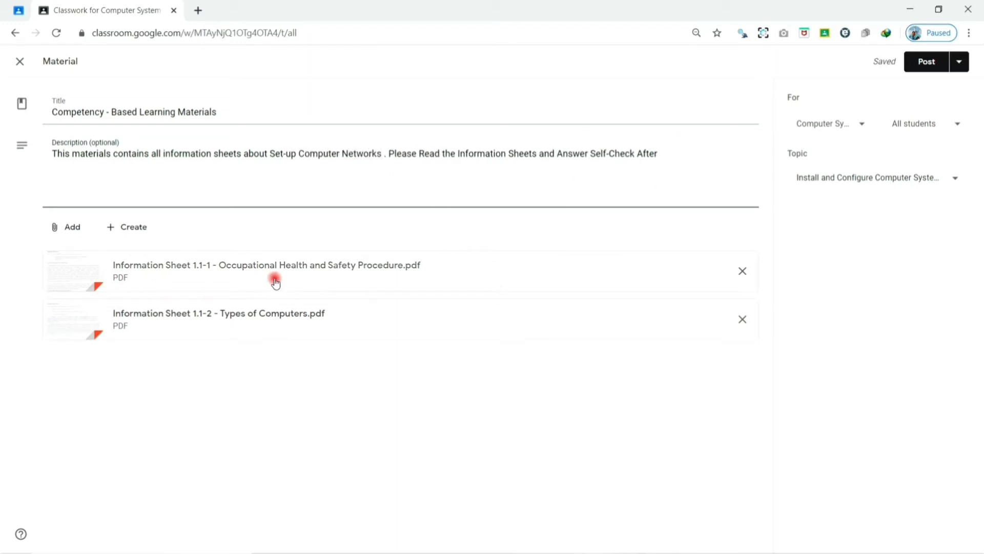
# Replace the material's two attached information sheets with an upload of Information Sheet 2.1-1 Computer Network Concepts.pdf
pyautogui.click(741, 272)
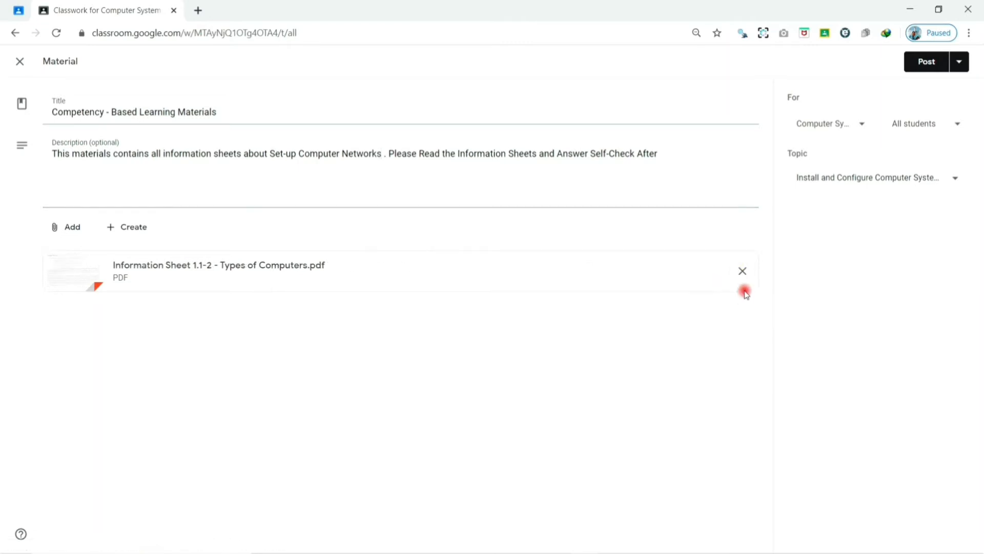
pyautogui.click(741, 271)
pyautogui.click(67, 230)
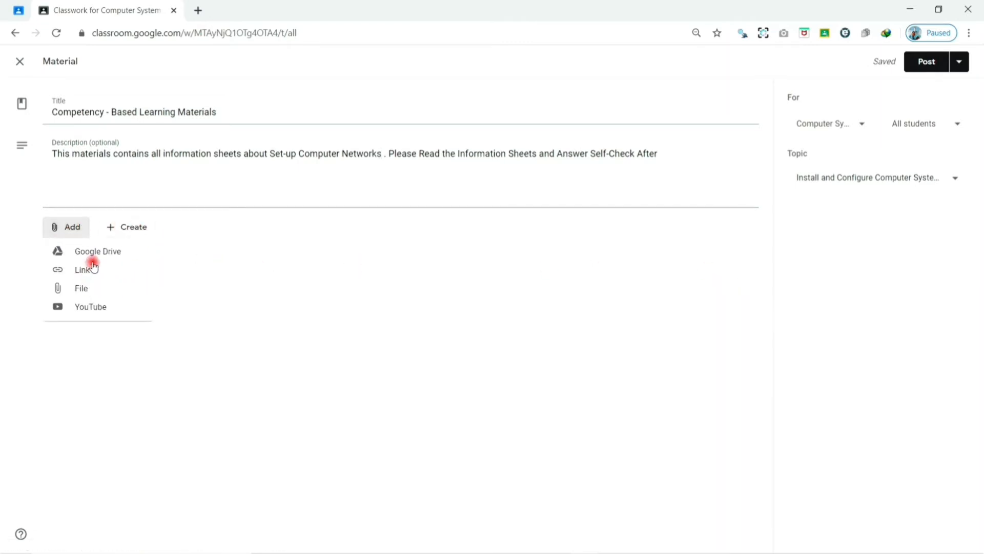
pyautogui.click(81, 288)
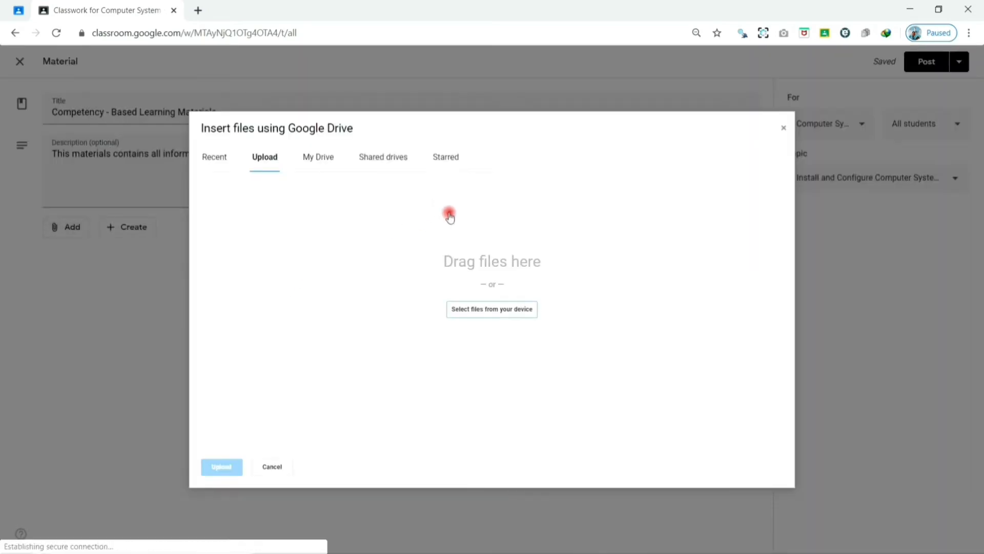
pyautogui.click(489, 308)
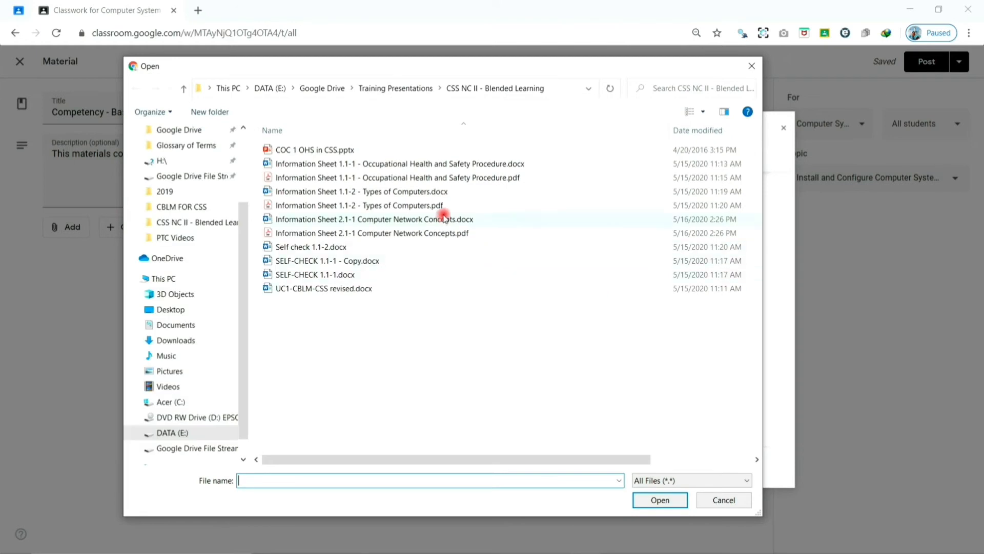
pyautogui.click(396, 235)
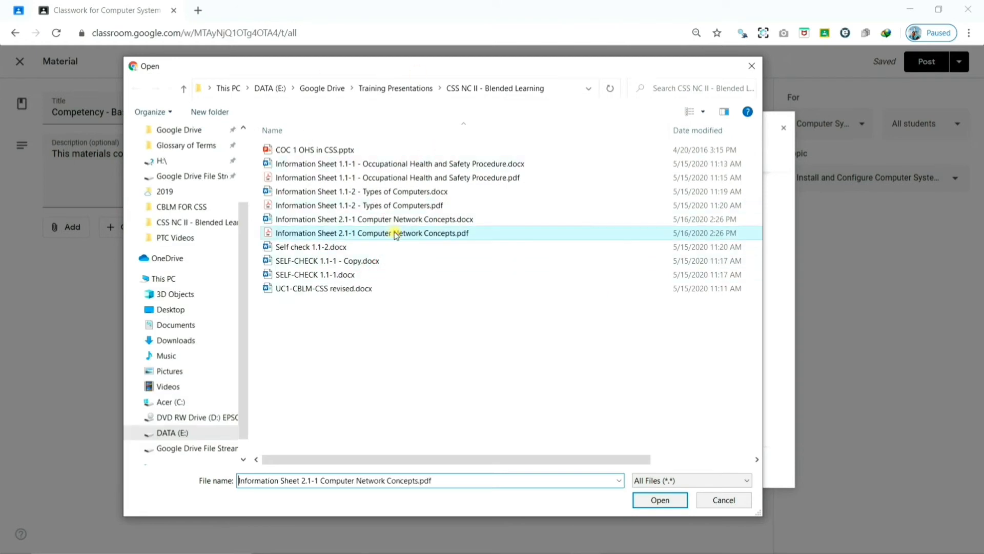
pyautogui.click(686, 497)
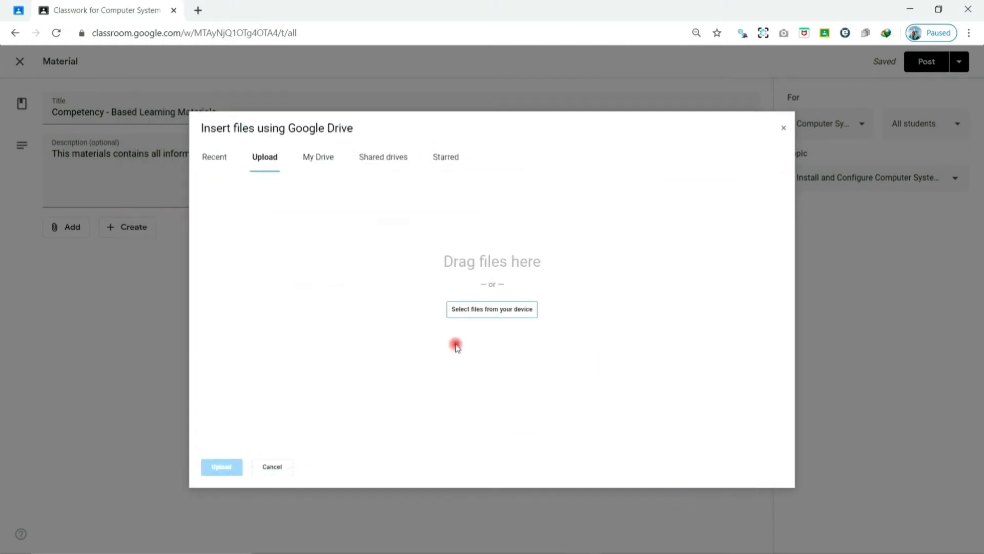
pyautogui.click(225, 466)
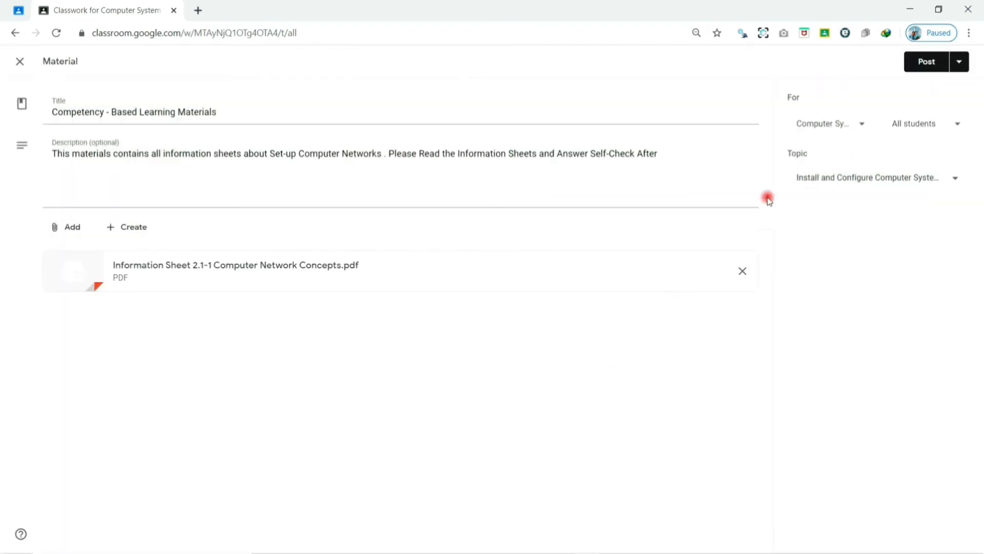
# Set the material's topic to Set-up Computer Networks and post it to the class
pyautogui.click(884, 181)
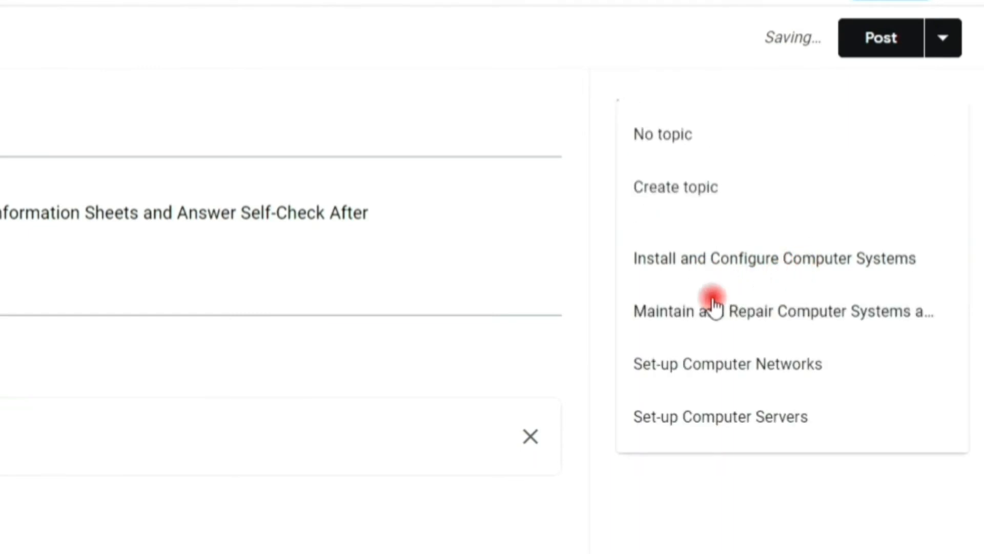
pyautogui.click(720, 369)
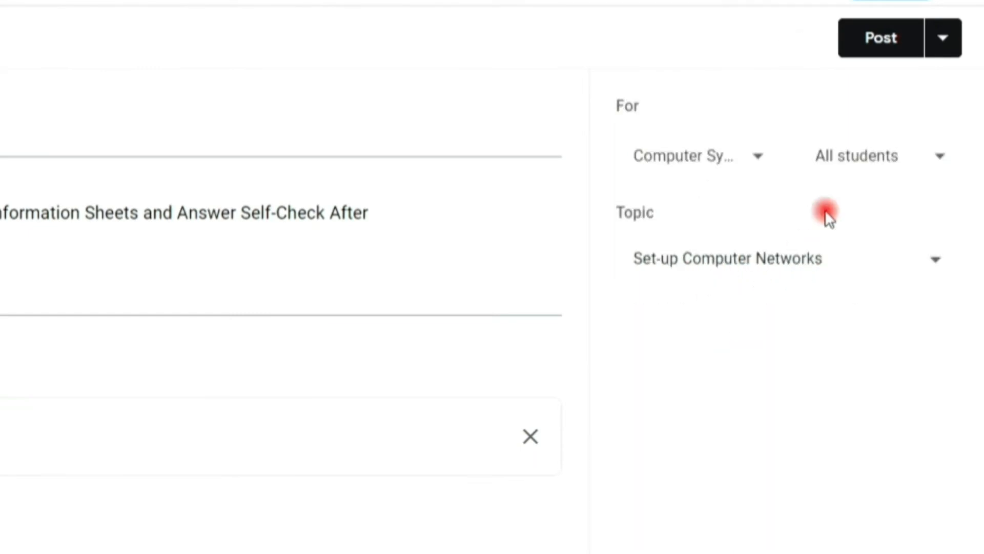
pyautogui.click(876, 62)
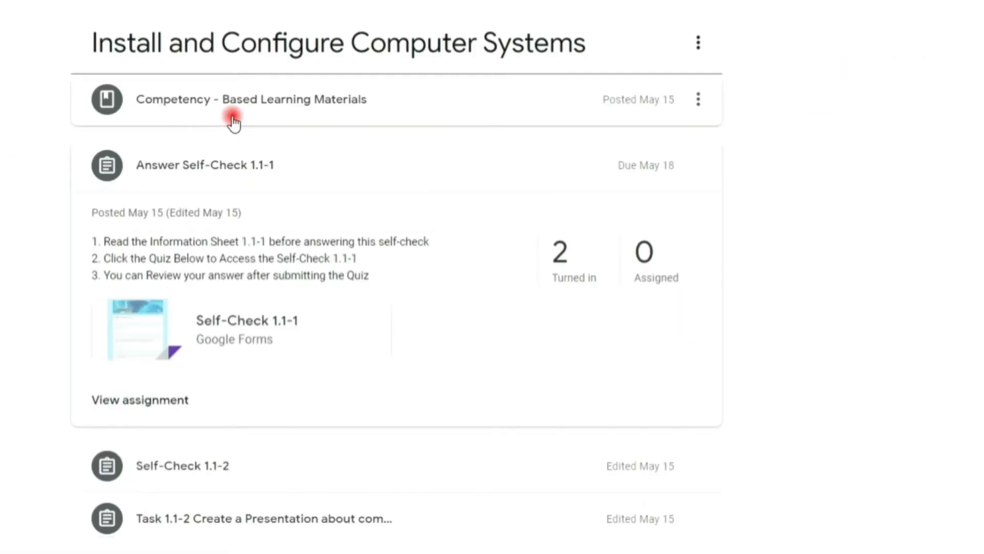
# Collapse the Answer Self-Check 1.1-1 entry and reuse that assignment from the Computer System Servicing NC II class as a new post
pyautogui.click(251, 165)
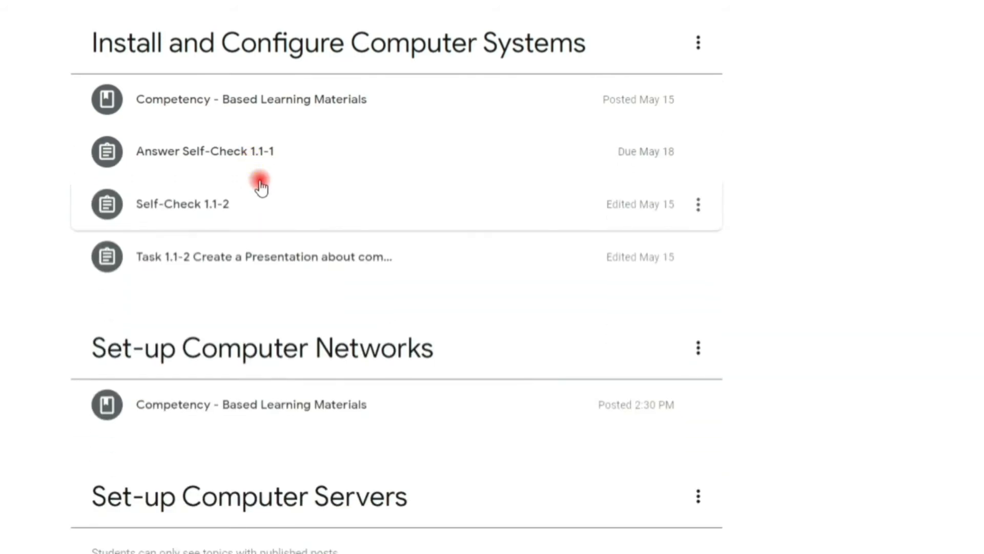
pyautogui.scroll(-4, 259, 187)
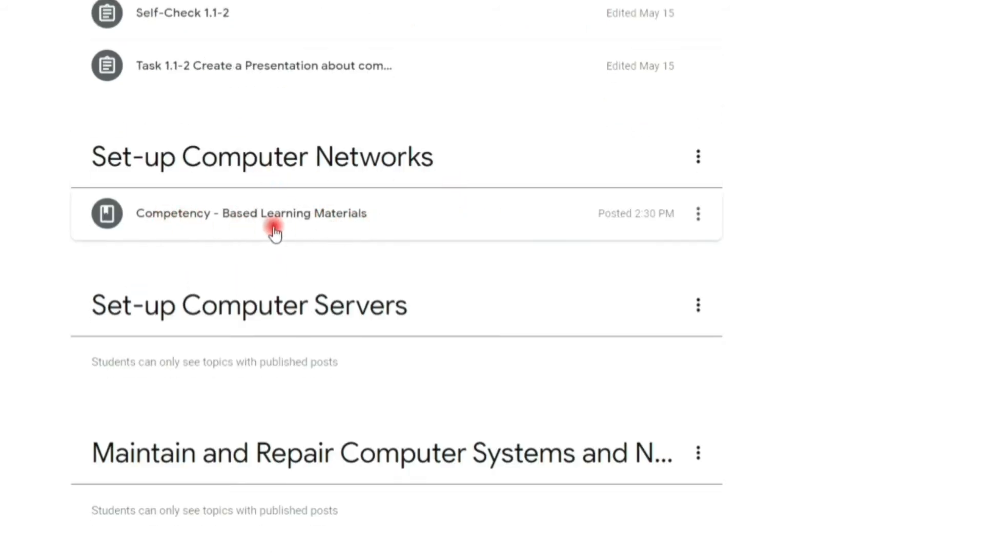
pyautogui.scroll(2, 328, 230)
pyautogui.scroll(6, 329, 230)
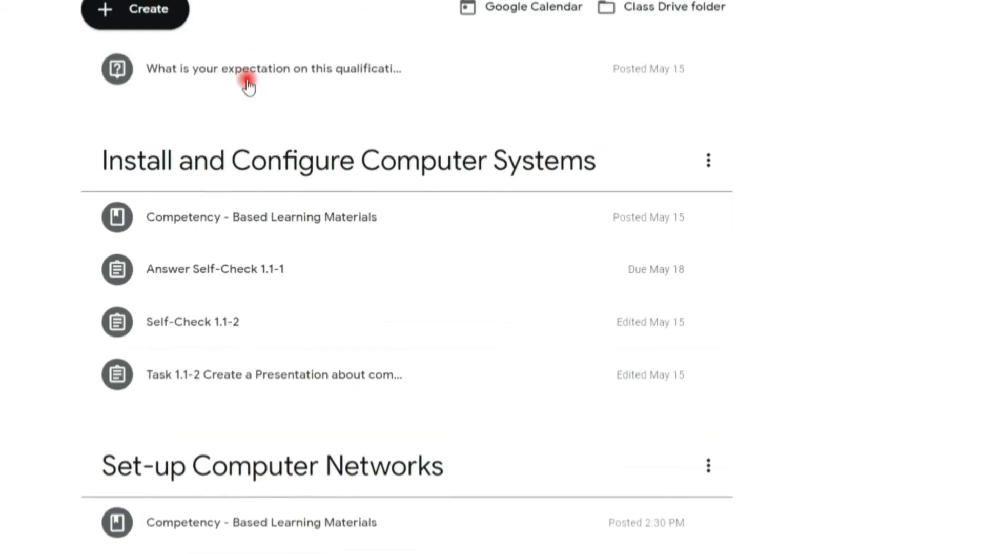
pyautogui.click(176, 105)
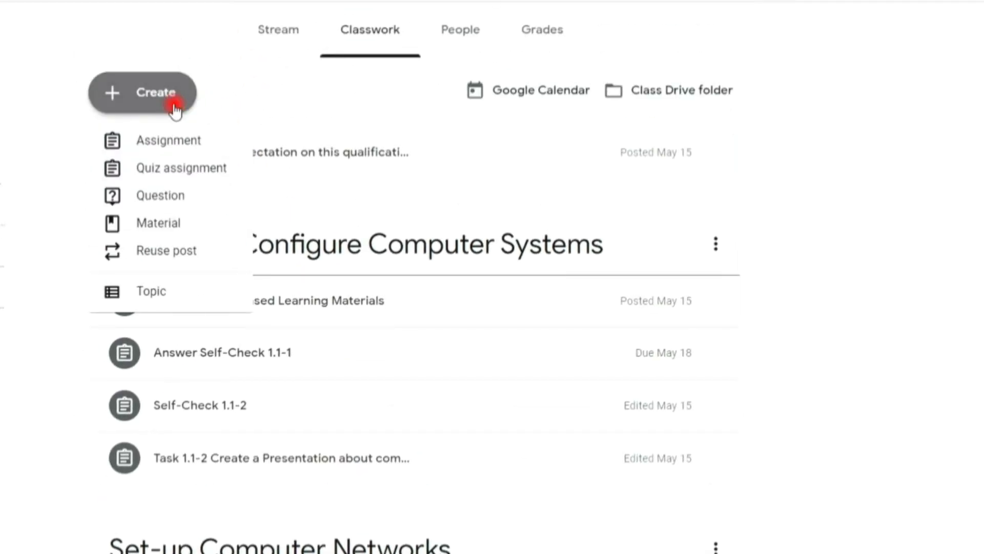
pyautogui.click(181, 258)
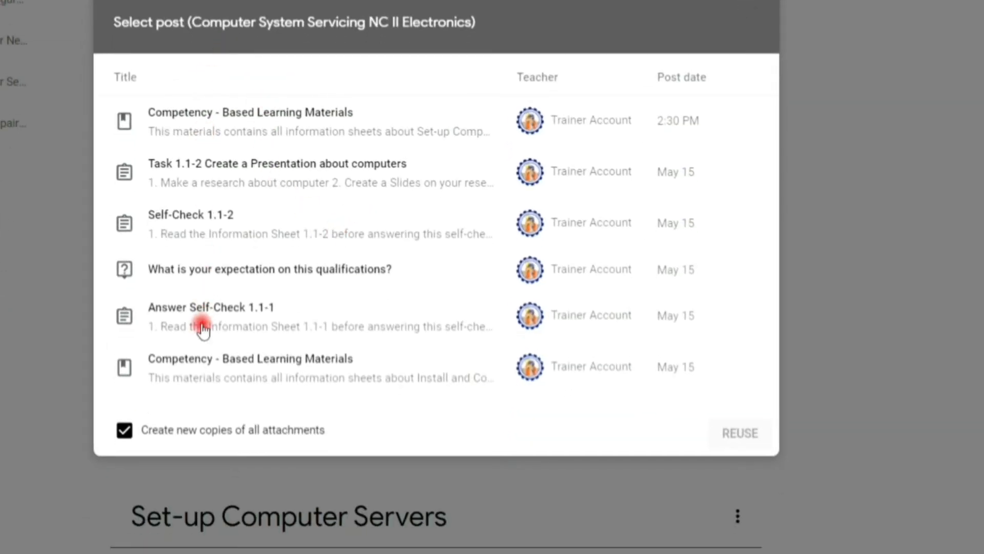
pyautogui.click(229, 326)
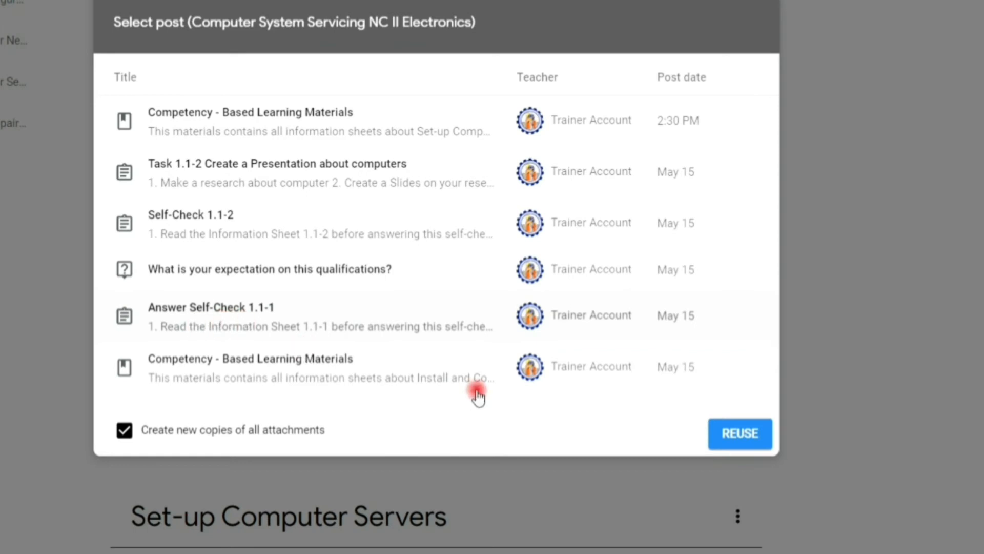
pyautogui.click(718, 439)
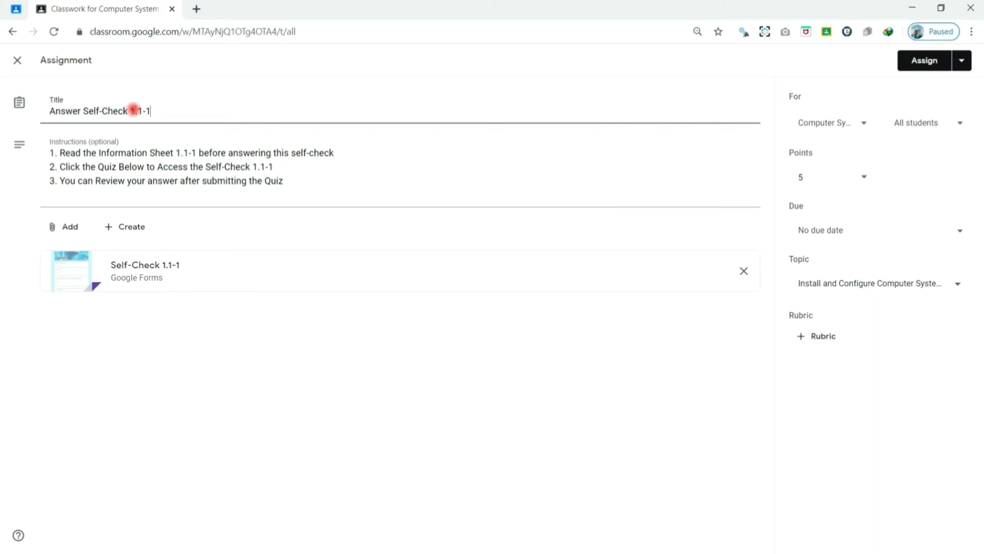
# Change the self-check and information sheet numbers from 1.1-1 to 2.1-1 in the assignment's title and instructions
pyautogui.write('2')
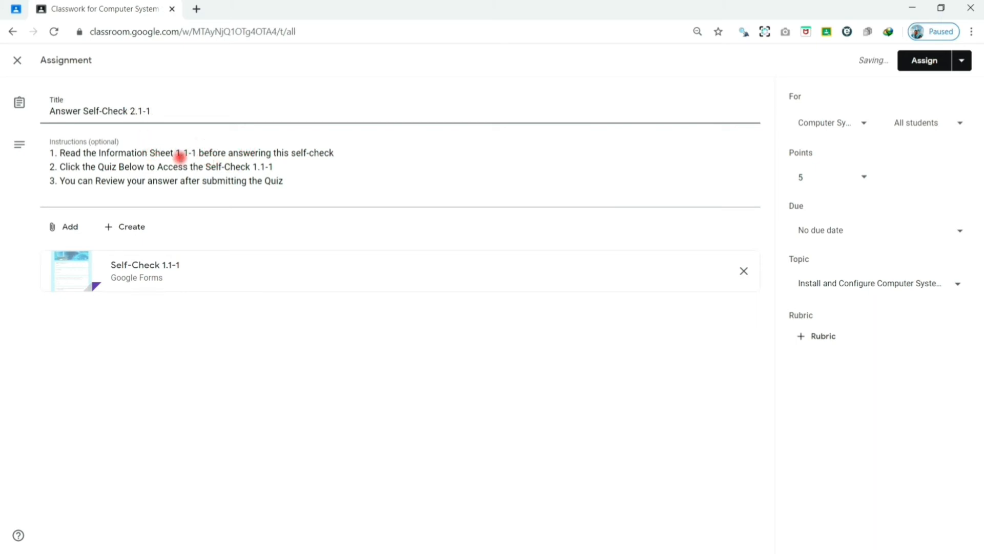
pyautogui.click(182, 153)
pyautogui.press('BackSpace')
pyautogui.write('2')
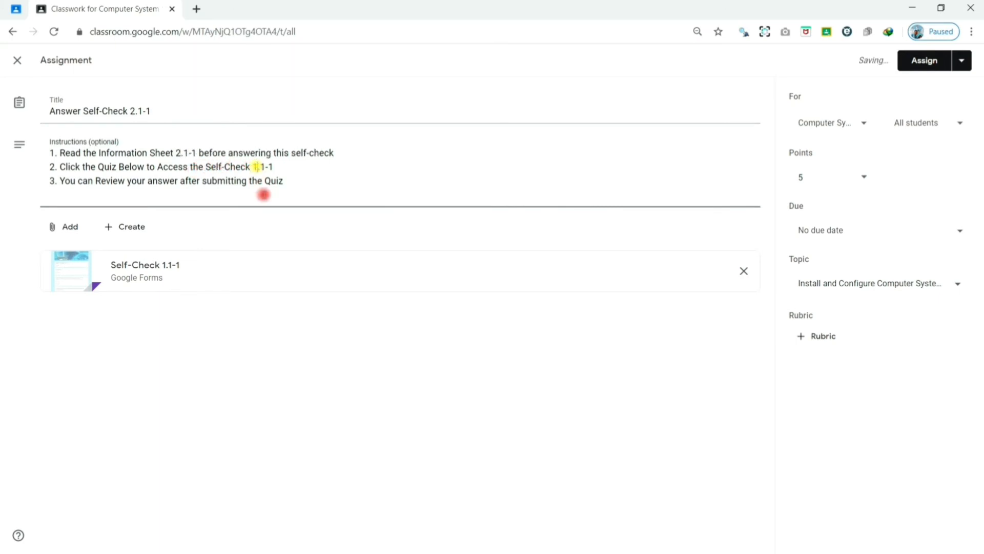
pyautogui.press('BackSpace')
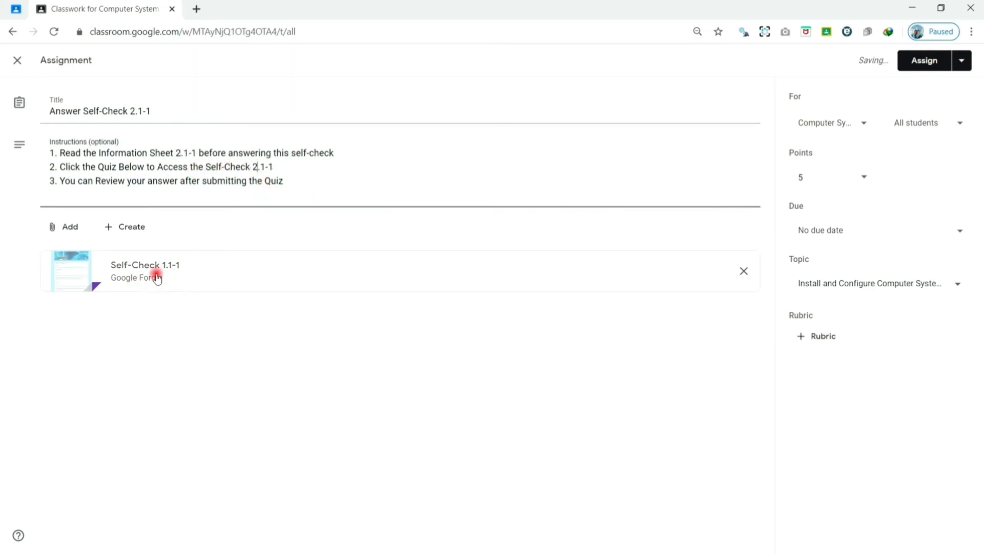
# Open the attached Google Forms quiz, change both its file name and form title to Self-Check 2.1-1, and close it
pyautogui.click(148, 266)
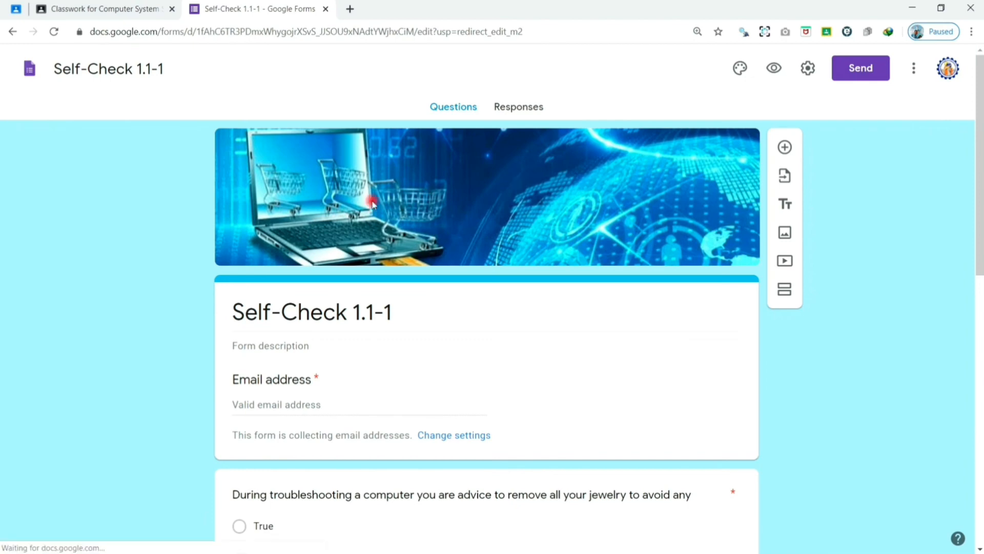
pyautogui.doubleClick(139, 69)
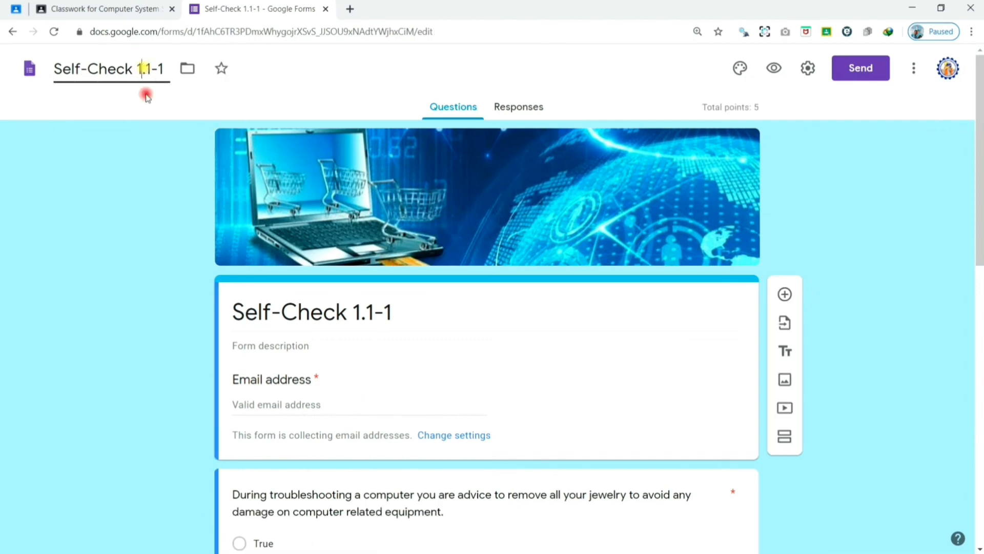
pyautogui.write('2')
pyautogui.tripleClick(367, 325)
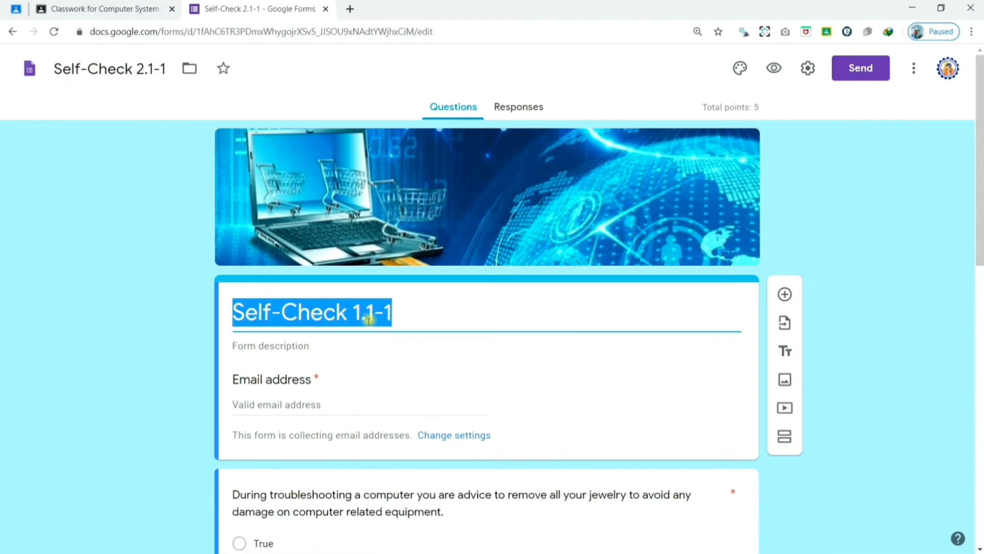
pyautogui.click(358, 314)
pyautogui.press('BackSpace')
pyautogui.write('2')
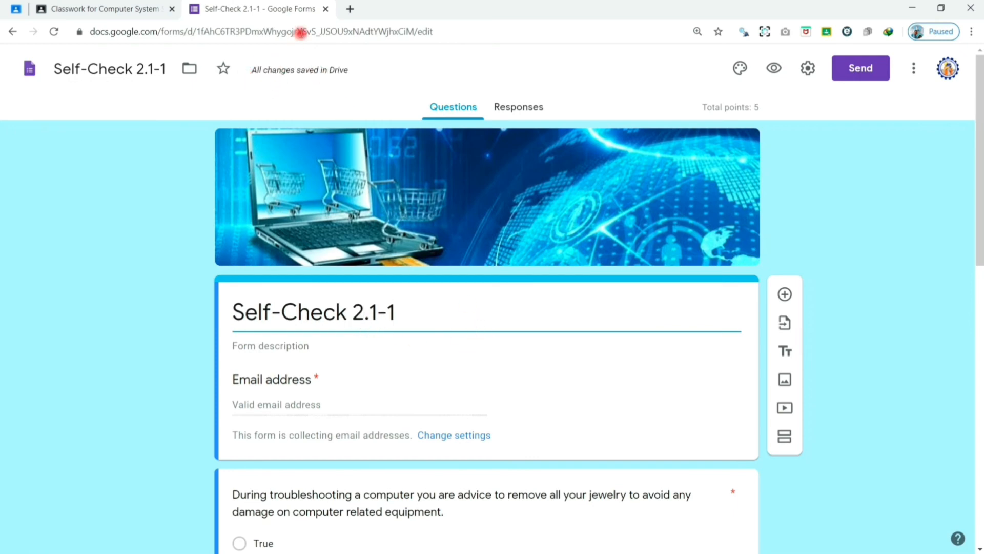
pyautogui.click(326, 10)
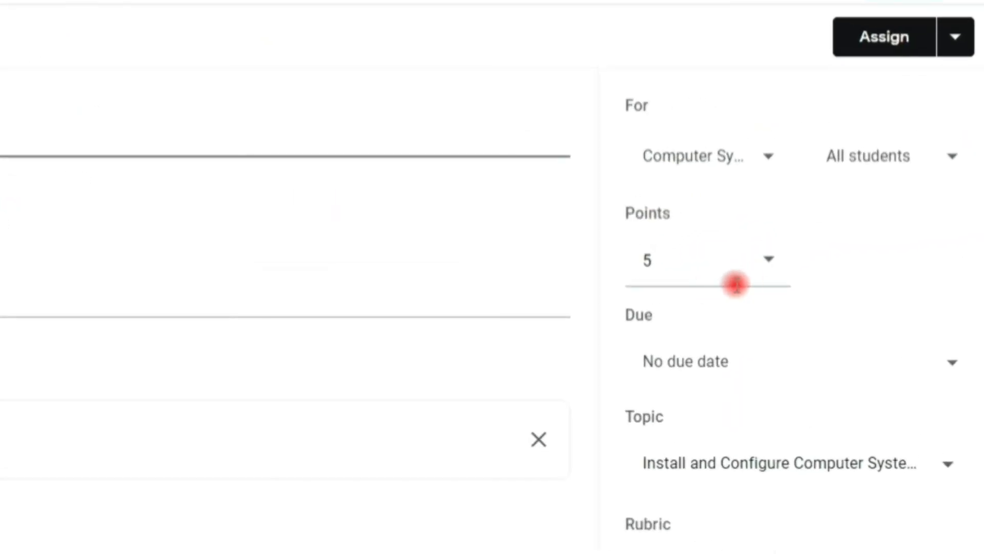
# Set the assignment's topic to Set-up Computer Networks and assign it to the class
pyautogui.click(734, 379)
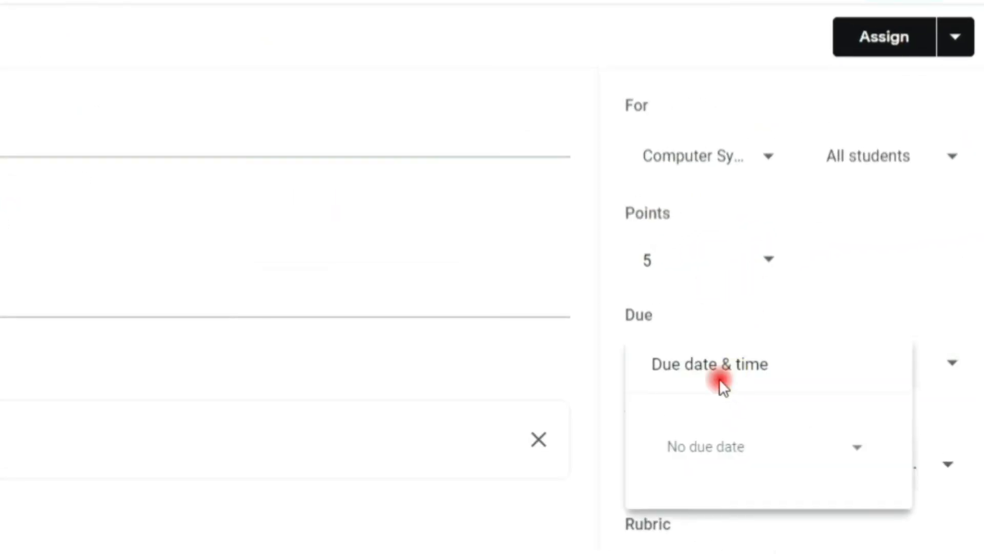
pyautogui.click(753, 322)
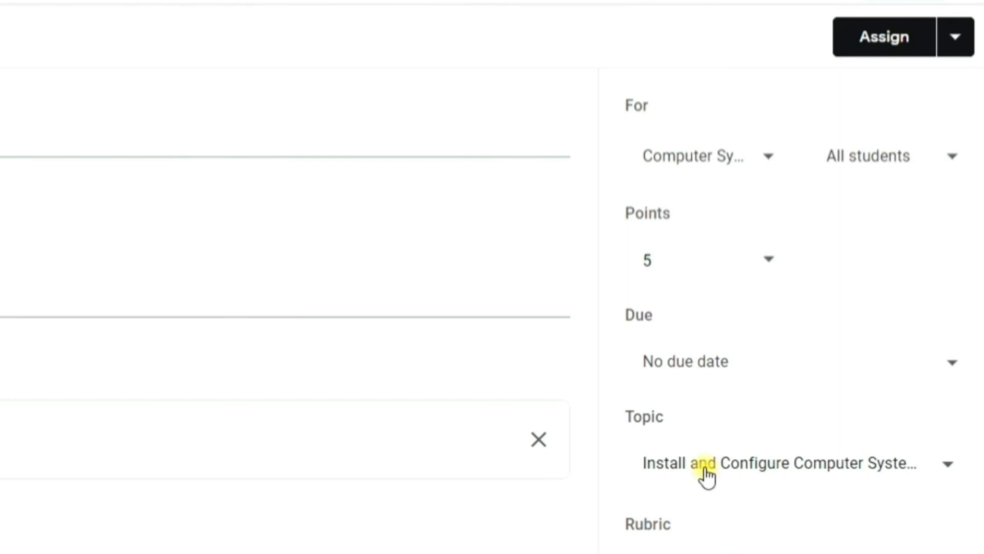
pyautogui.click(704, 473)
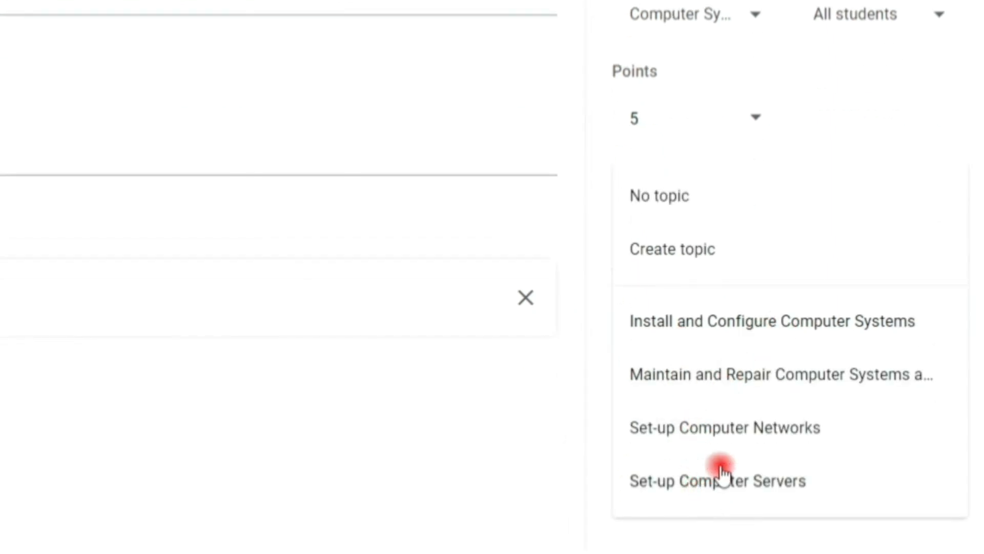
pyautogui.click(725, 442)
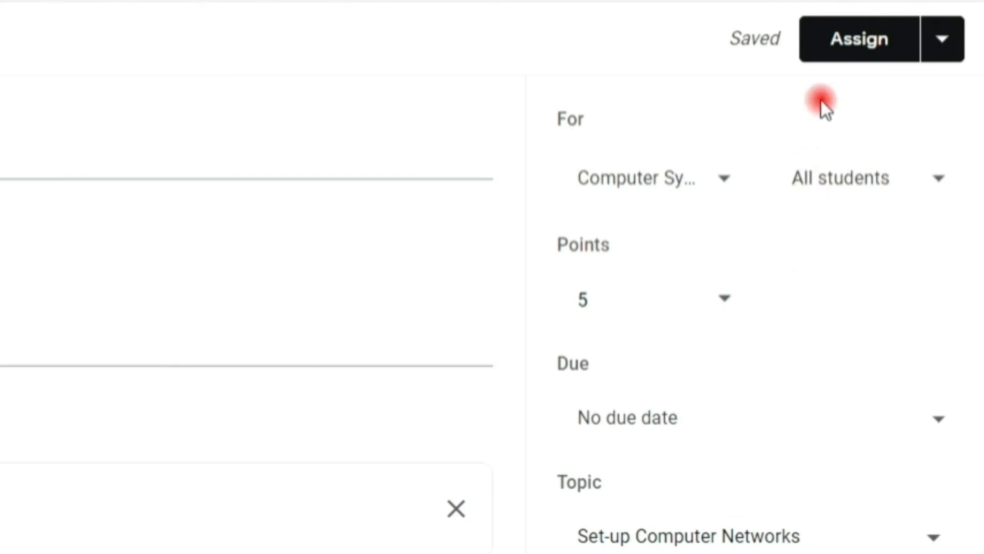
pyautogui.click(853, 49)
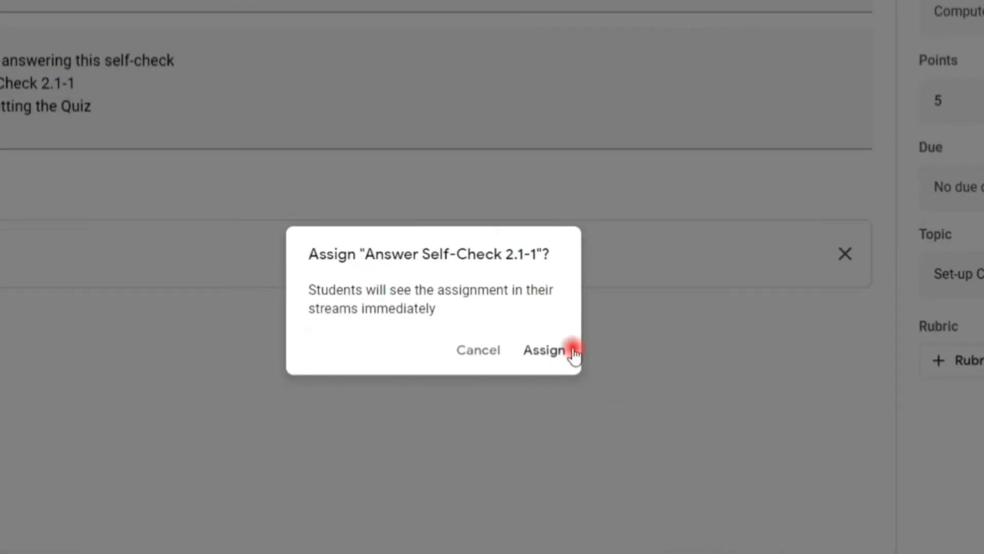
pyautogui.click(544, 353)
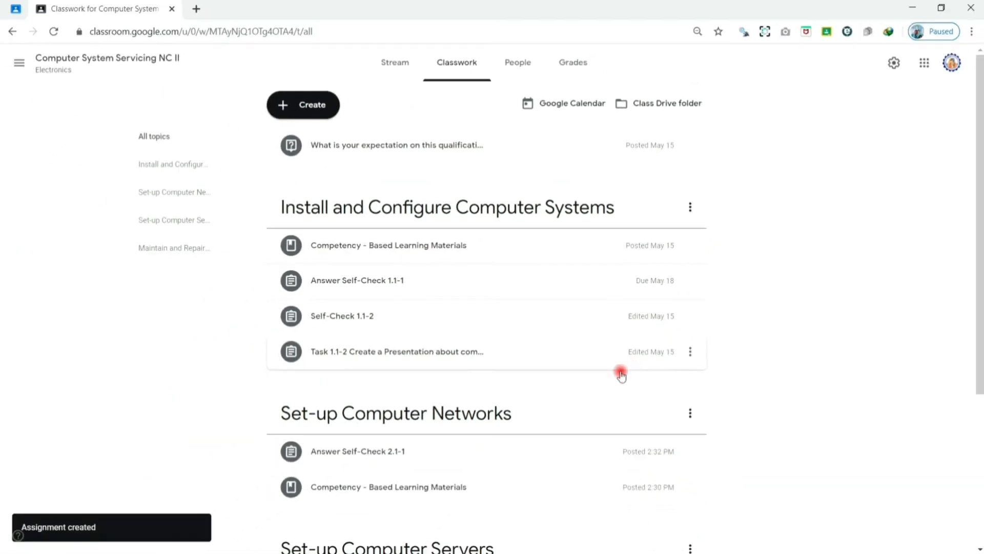
pyautogui.scroll(-3, 610, 377)
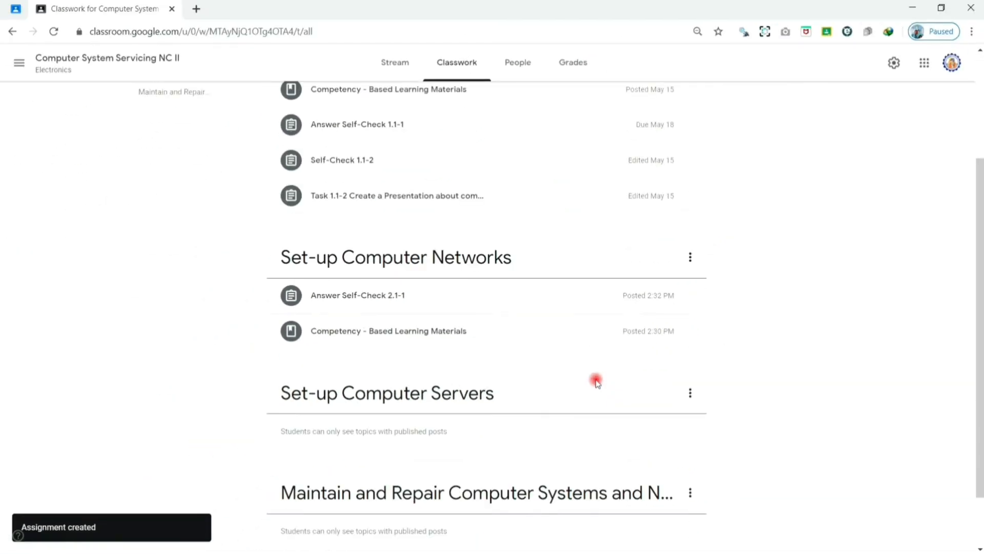